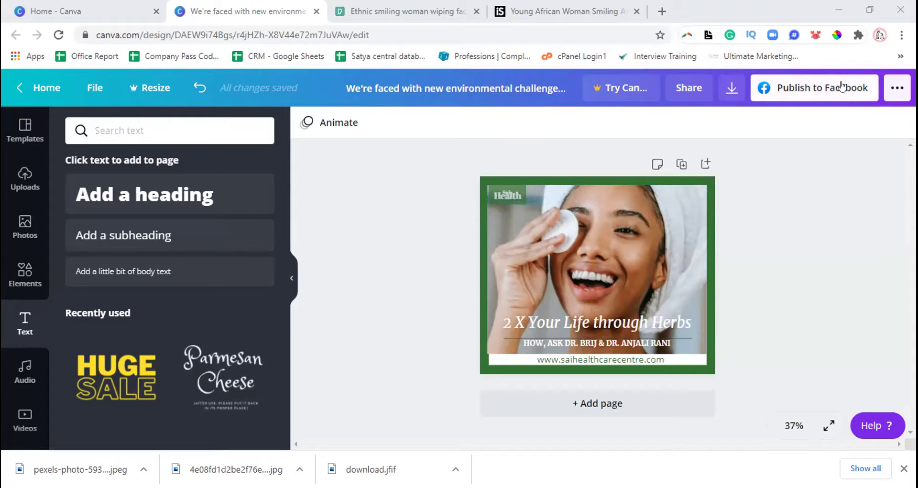
Step: Download the finished herbs design as a JPG and dismiss the referral offer
click(730, 87)
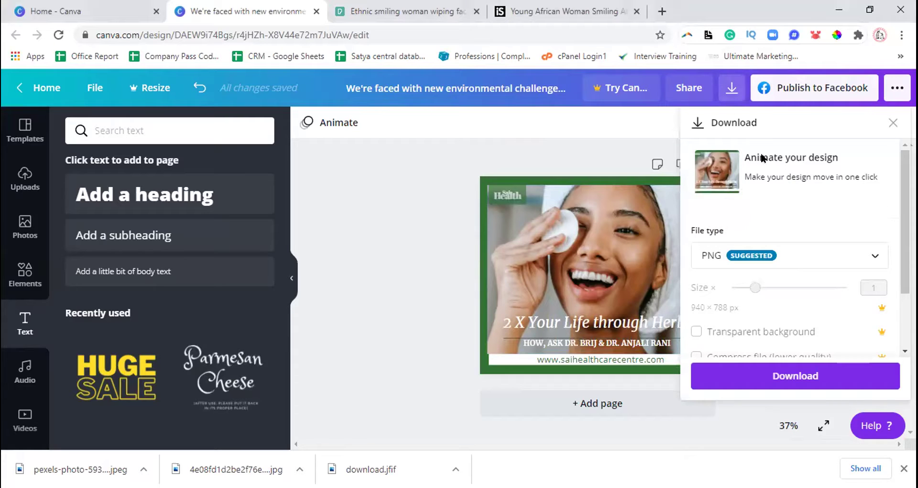
click(792, 262)
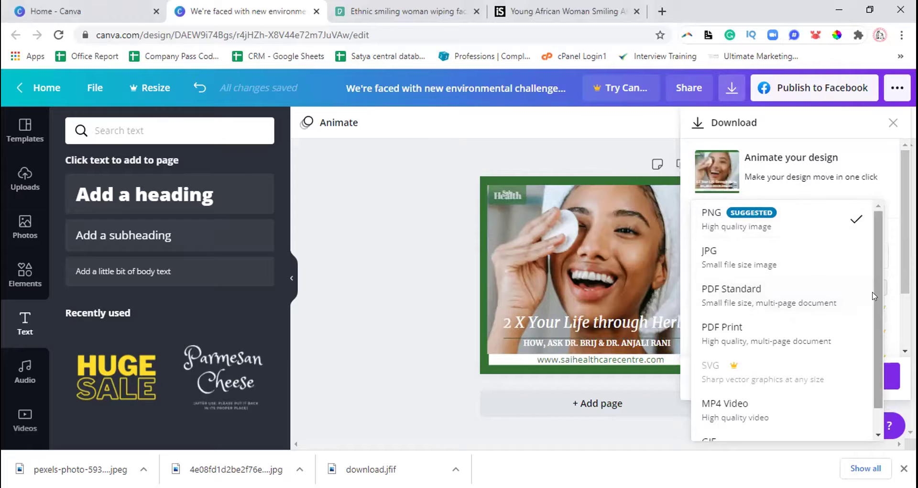
scroll(873, 321, down, 1)
scroll(874, 301, up, 1)
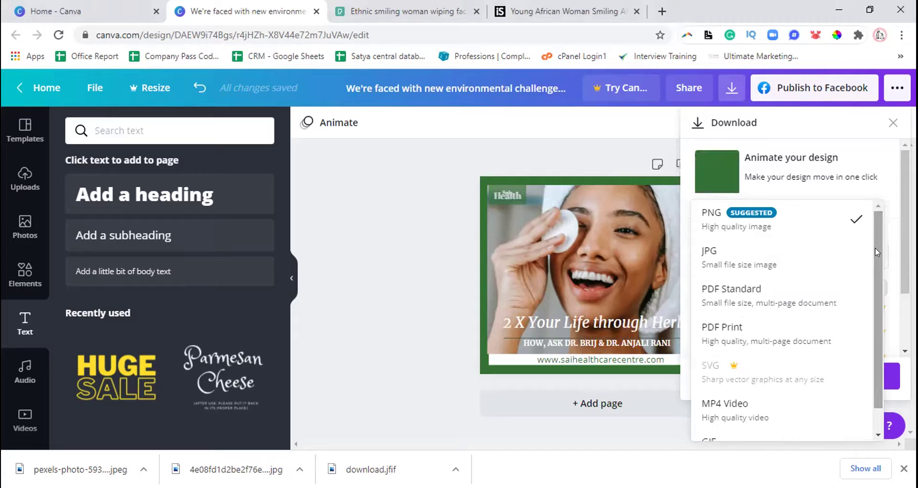
click(799, 266)
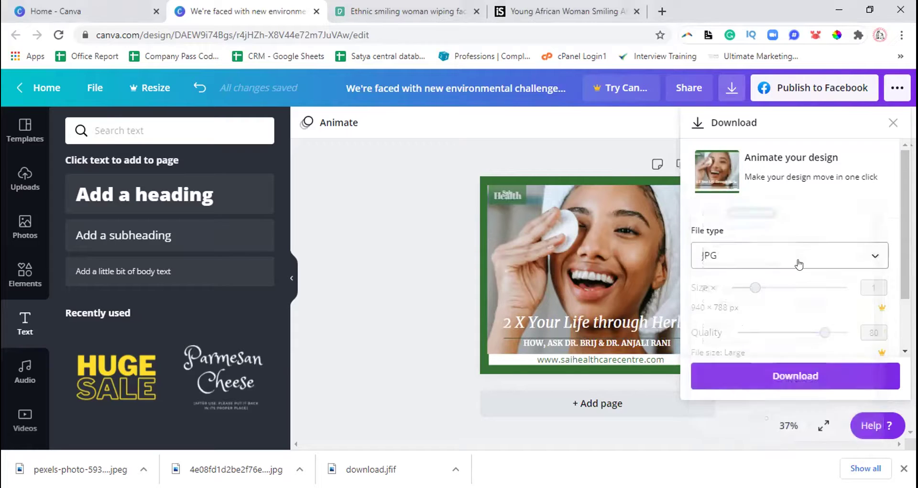
click(799, 370)
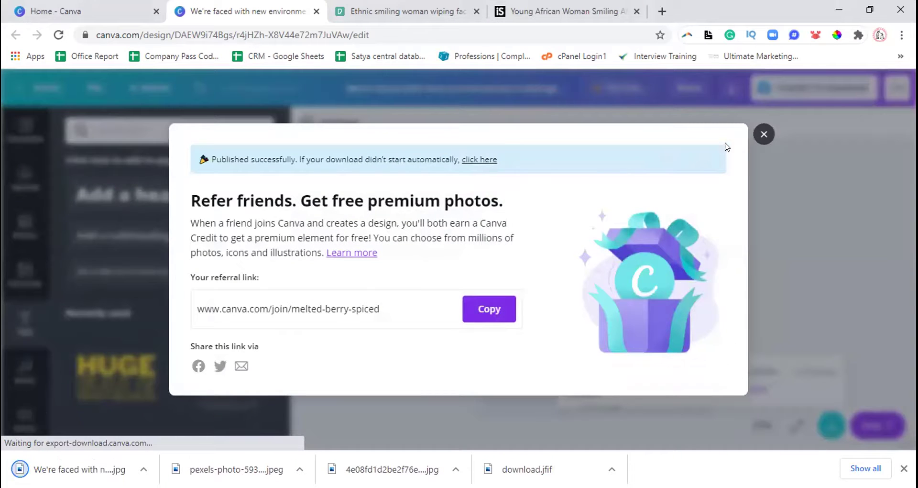
click(764, 134)
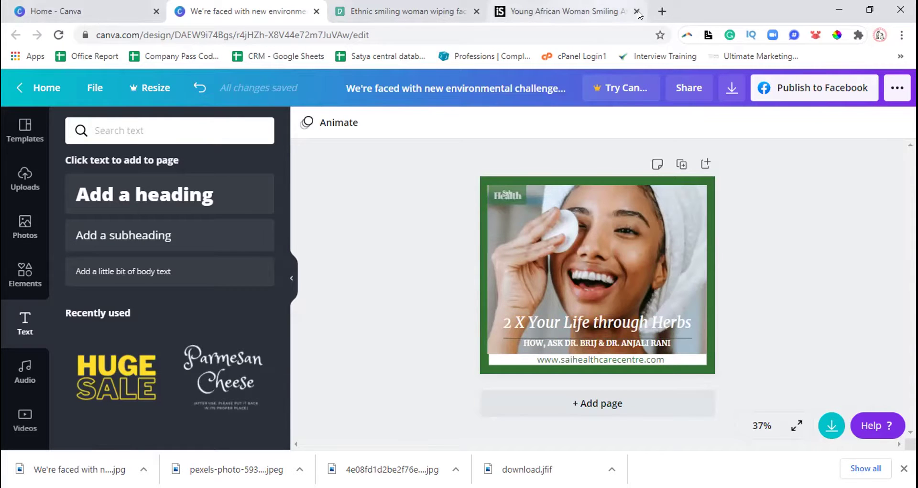
Step: Open web.whatsapp.com in a new browser tab
click(662, 11)
text(we)
key(Return)
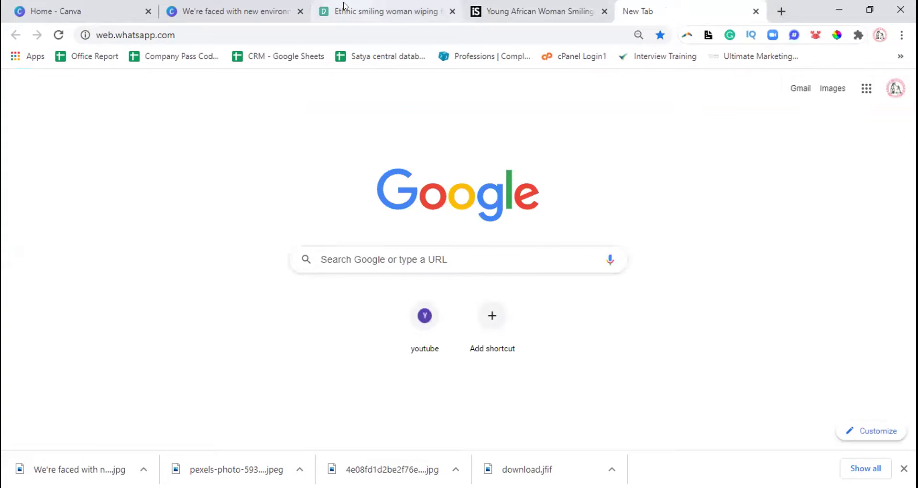
Step: Return to the Canva design and view the option for publishing it to a Facebook page
click(344, 6)
click(232, 8)
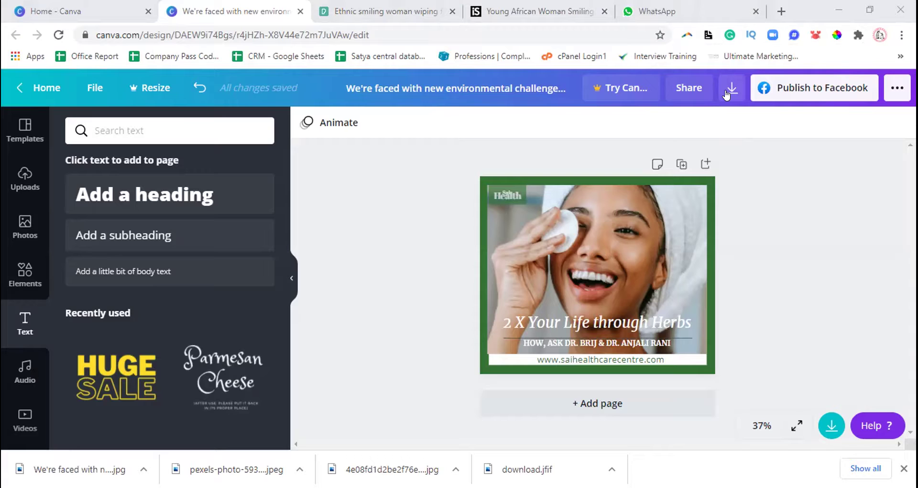
click(779, 93)
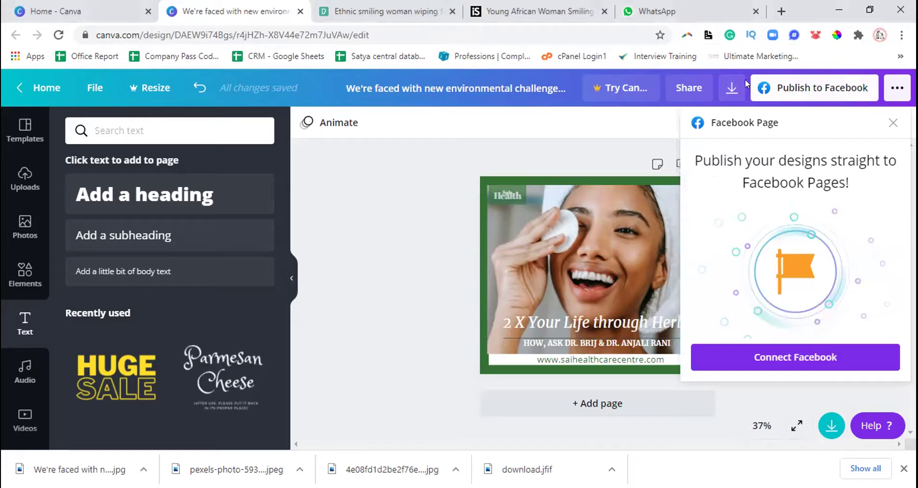
click(714, 79)
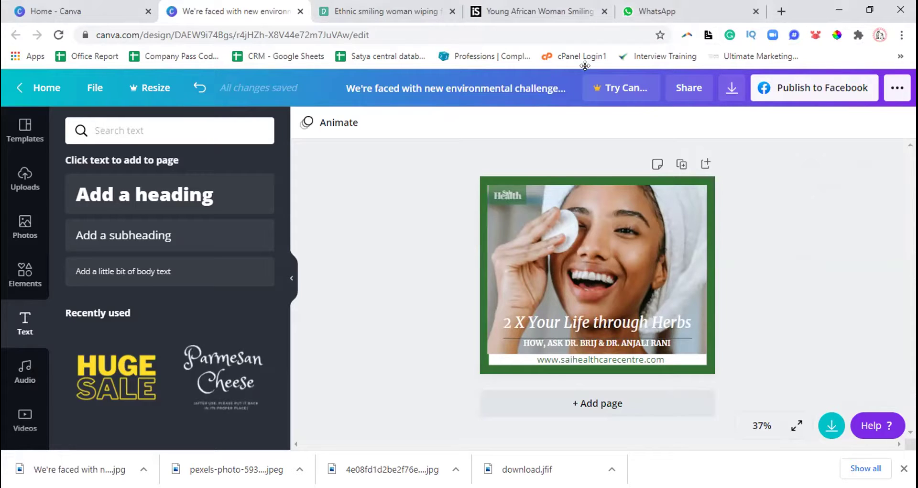
Step: Check the WhatsApp Web page and close the iStock photo page
key(ctrl+5)
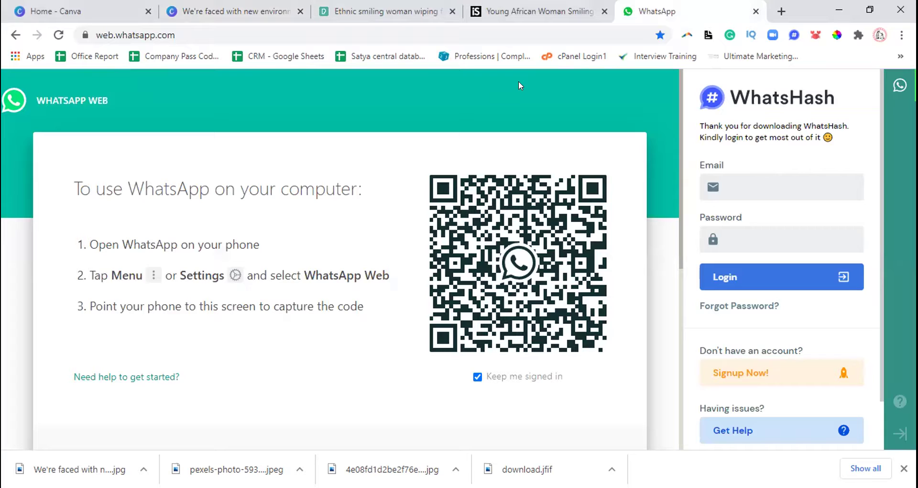
click(539, 14)
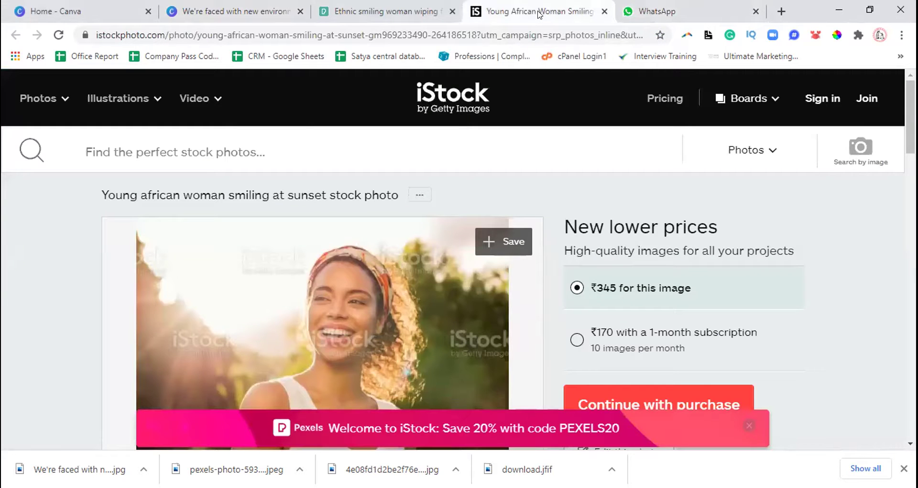
click(604, 11)
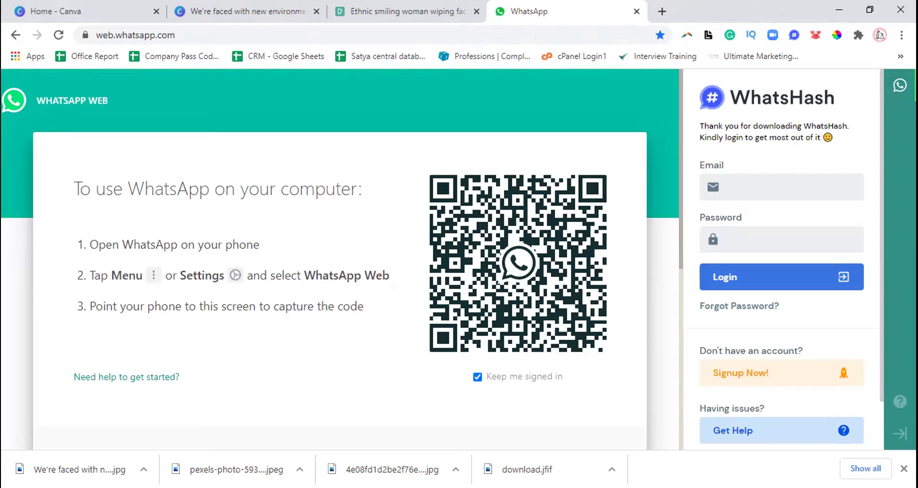
Step: Examine the Canva design's publishing, sharing and file options
click(254, 12)
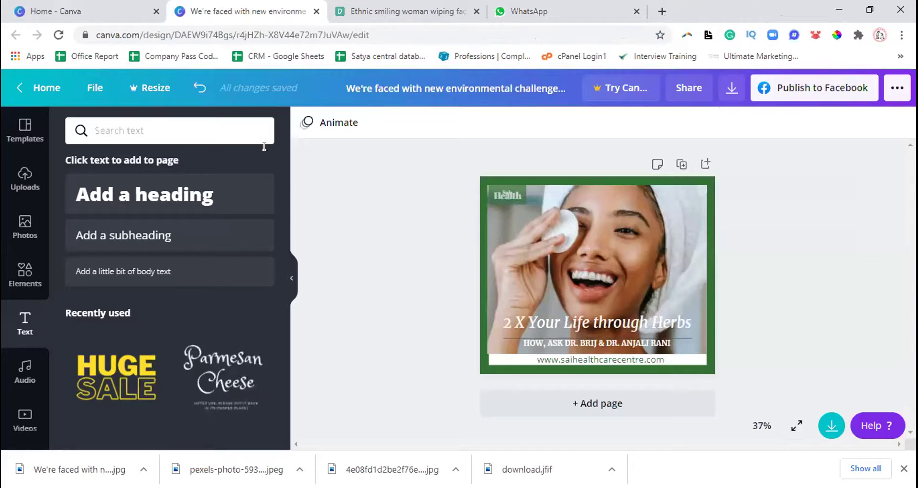
click(893, 93)
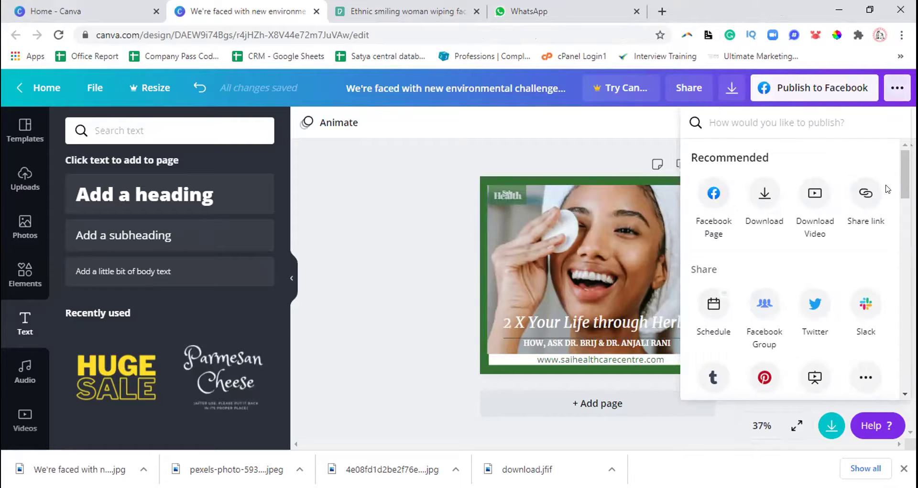
scroll(793, 268, down, 3)
scroll(794, 268, up, 1)
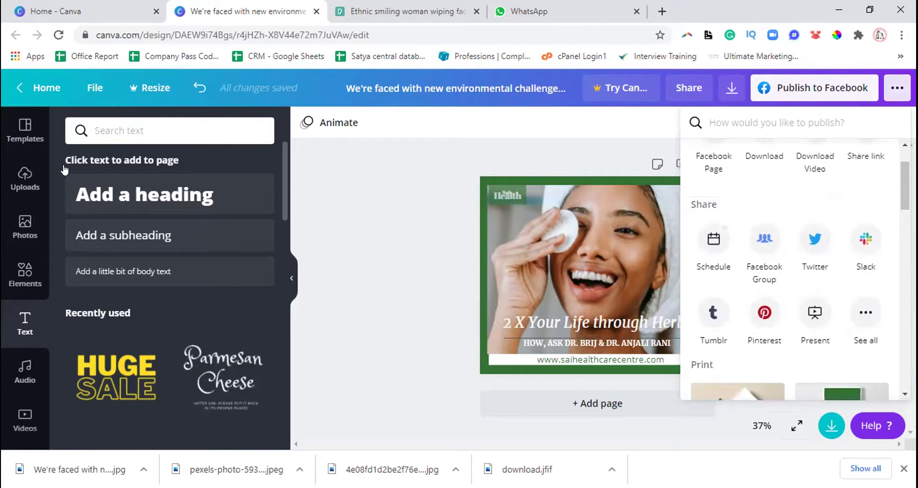
click(99, 84)
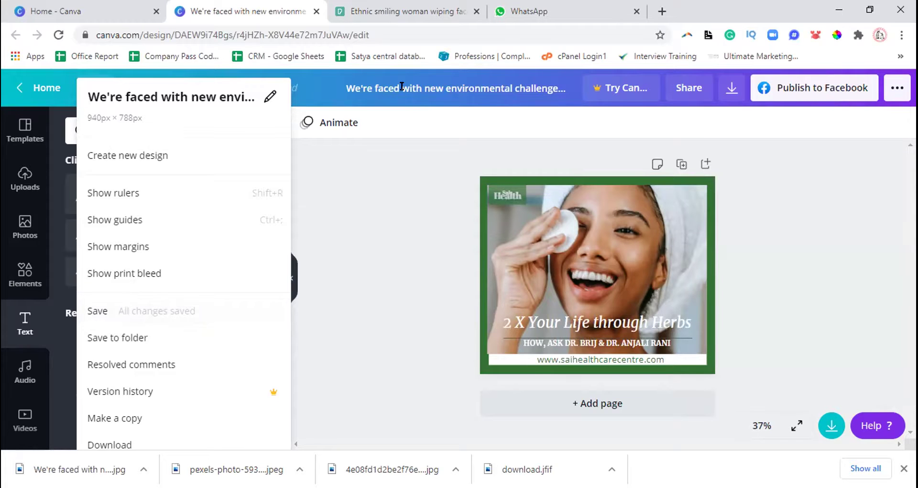
Step: Switch to WhatsApp Web and dismiss the browser's list of downloaded files
click(526, 10)
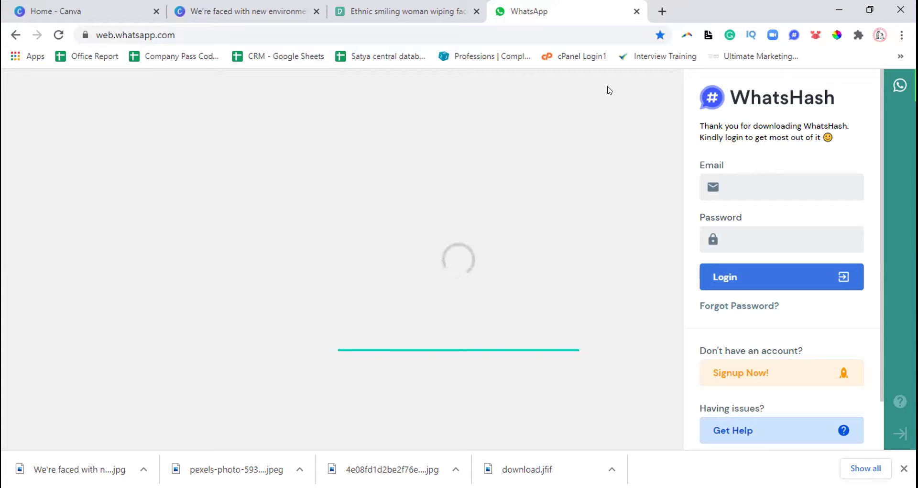
click(903, 469)
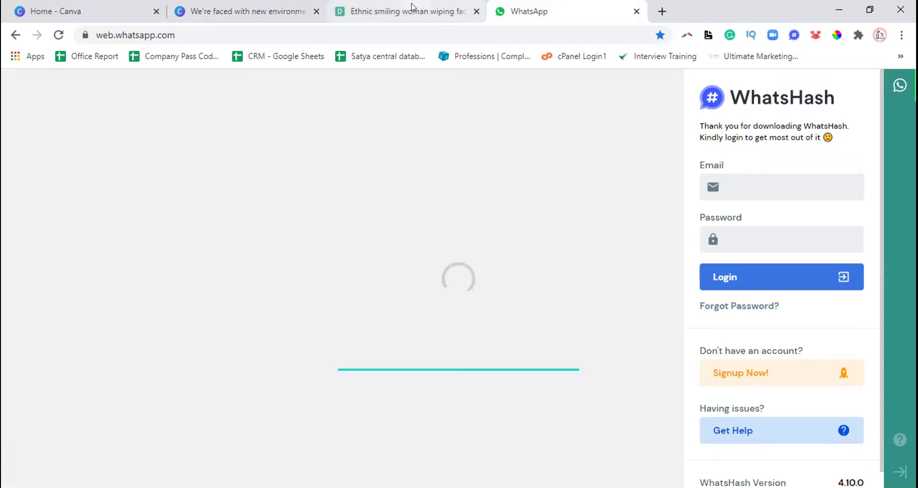
Step: Return to the Canva design and leave the editor for the Canva home page
click(412, 7)
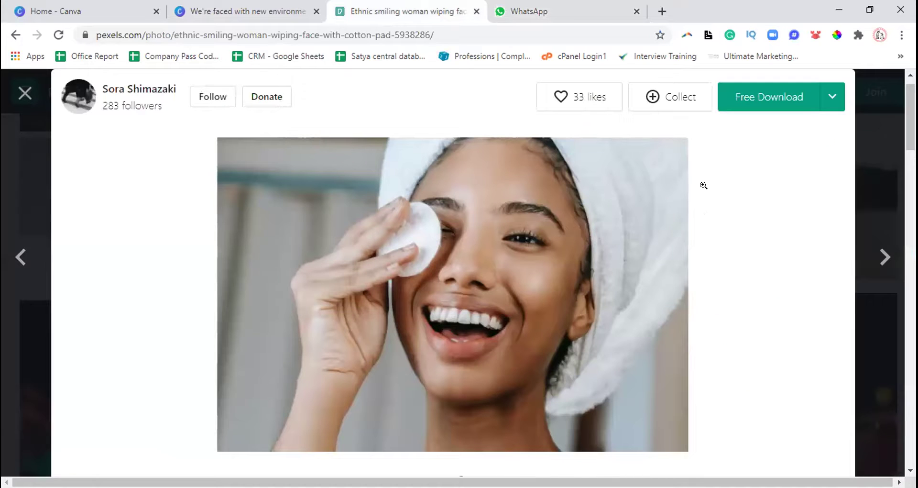
click(242, 9)
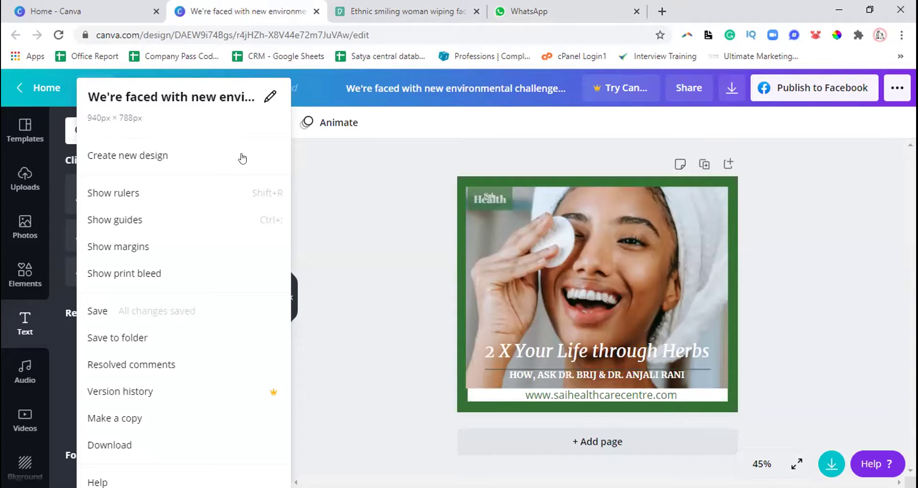
click(65, 80)
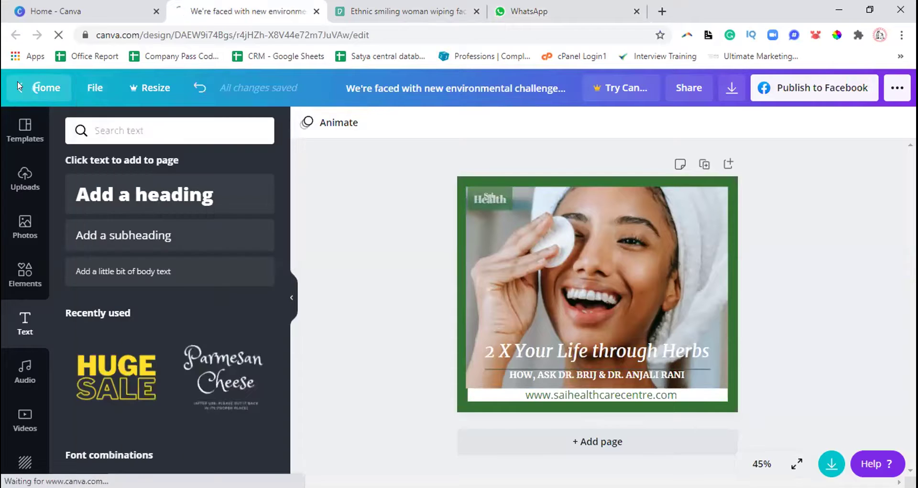
Step: Browse the Social Media design types on the Canva home page through to Facebook Ad
click(79, 10)
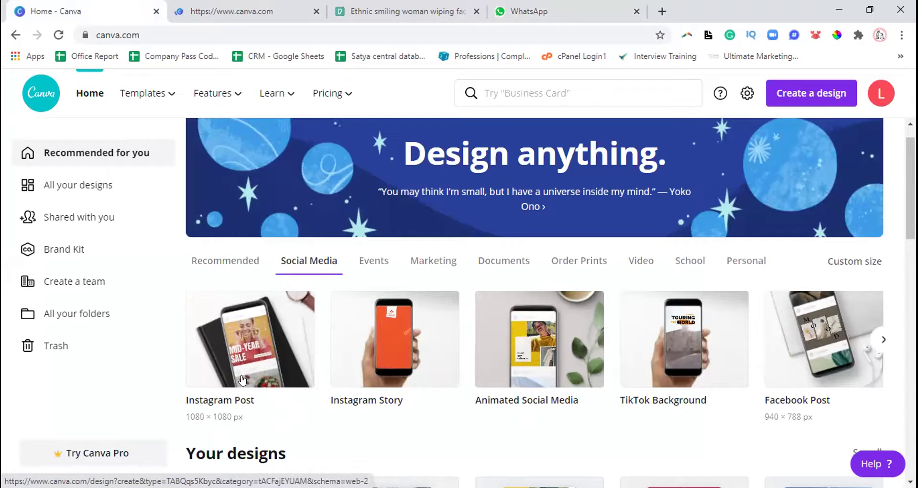
click(882, 340)
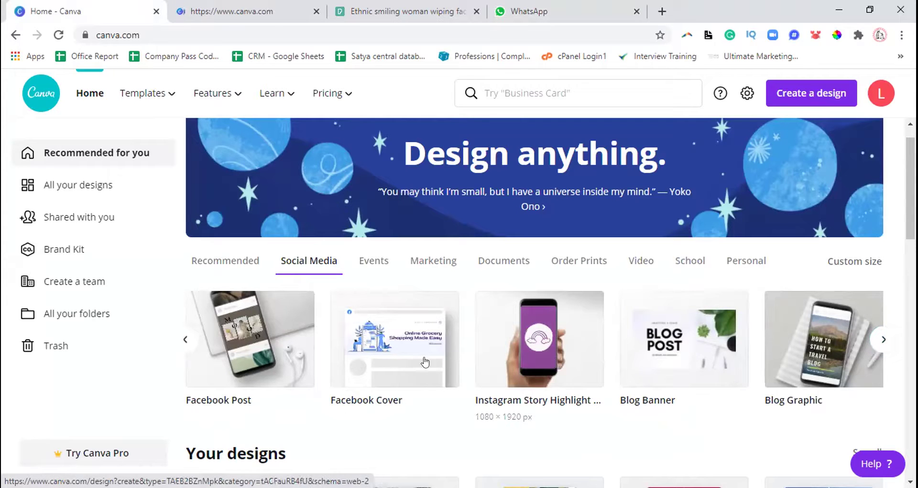
click(884, 339)
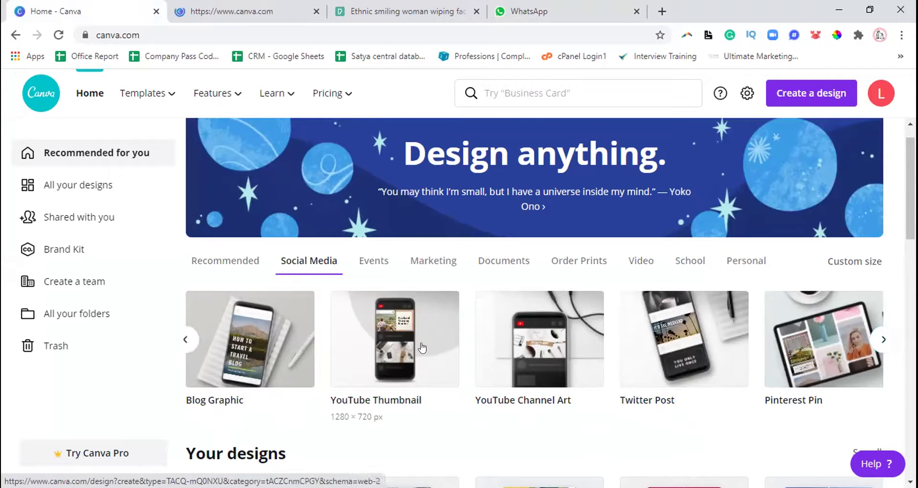
click(883, 340)
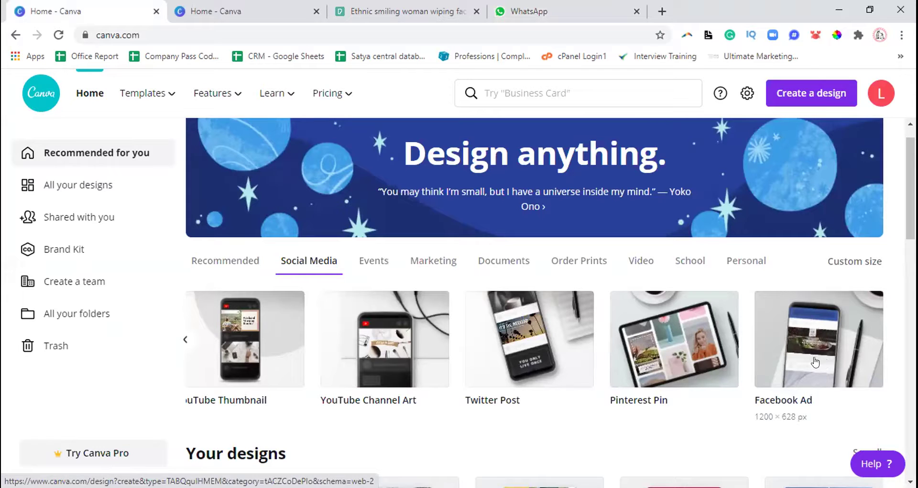
Step: Browse the Recommended design types on the newly loaded Canva home page
click(230, 14)
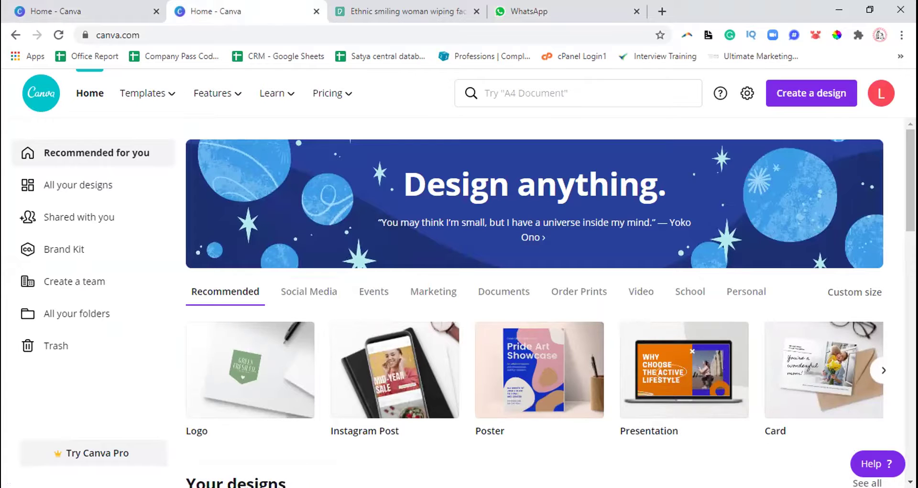
scroll(262, 444, down, 1)
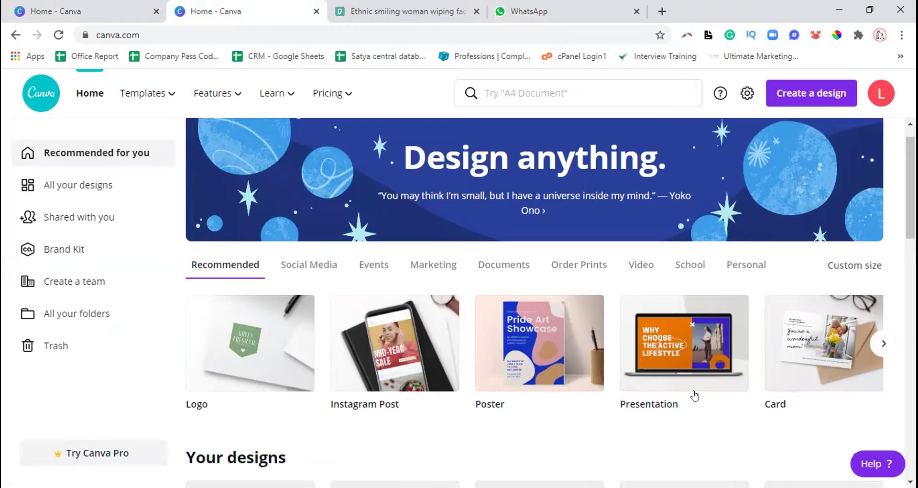
click(883, 344)
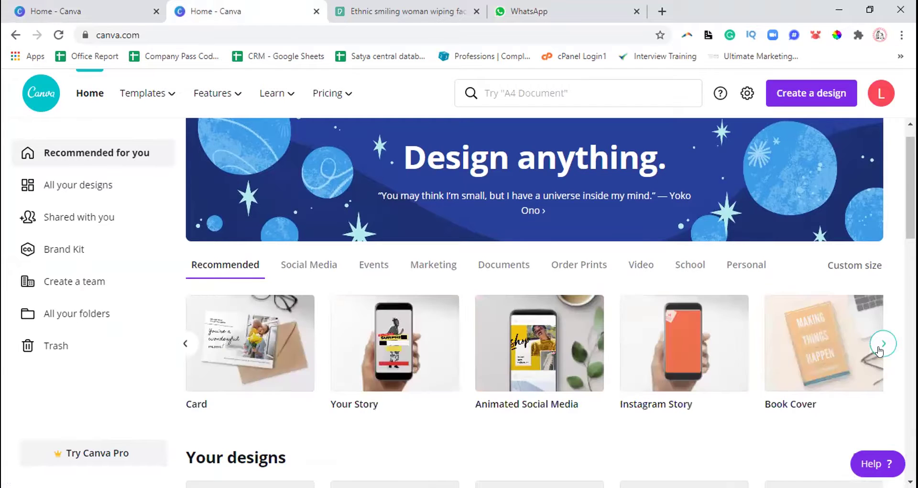
click(883, 344)
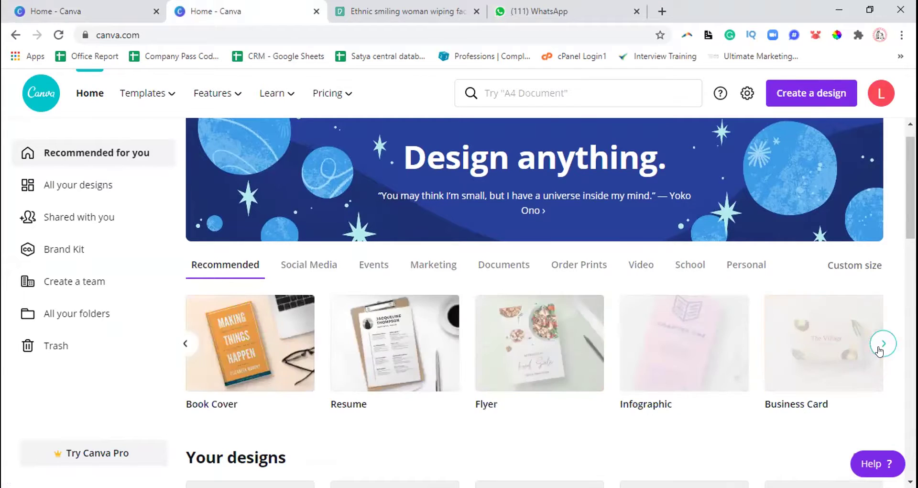
click(882, 344)
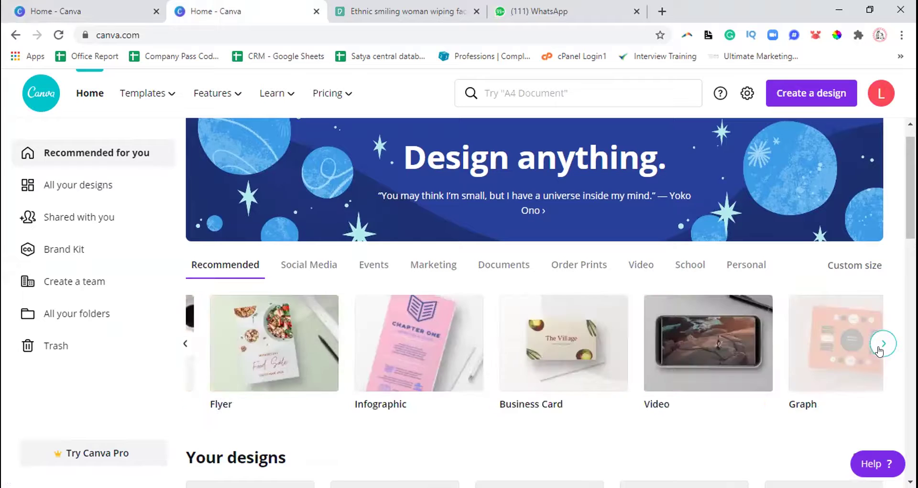
click(882, 344)
click(879, 347)
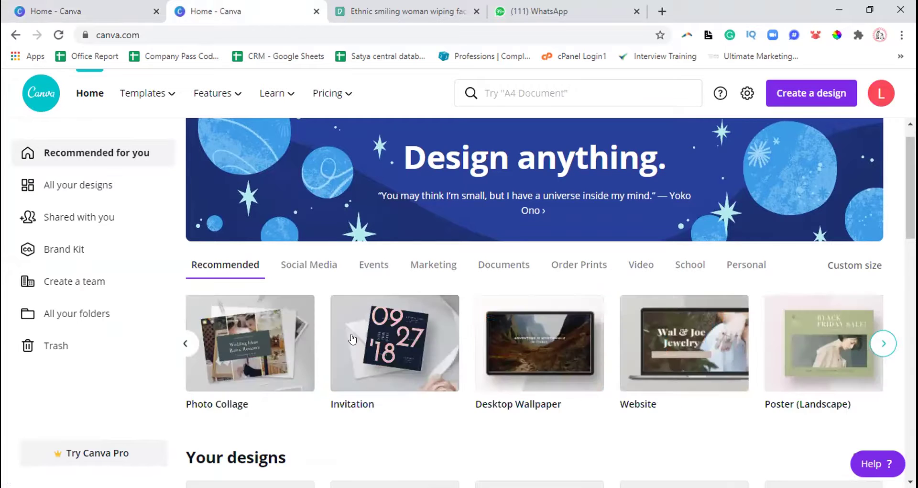
Step: Create a Facebook Post from the Social Media design types and apply the red and black recently used template
click(305, 267)
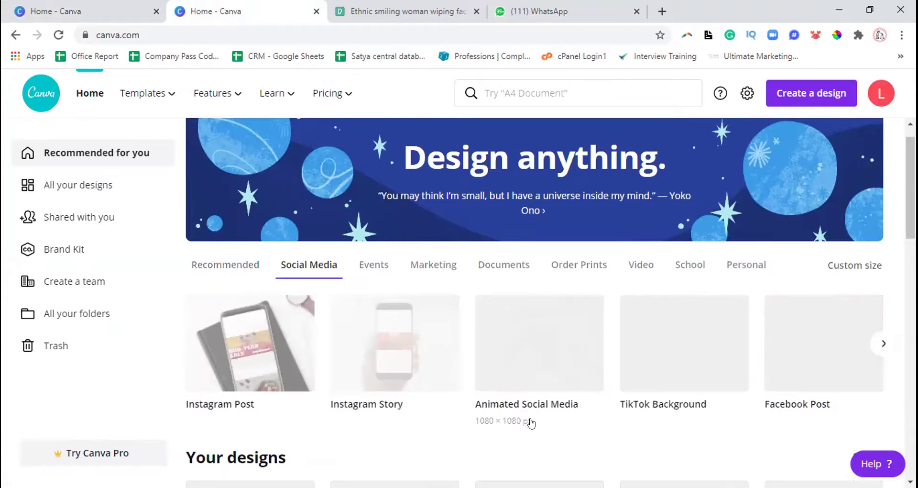
click(817, 364)
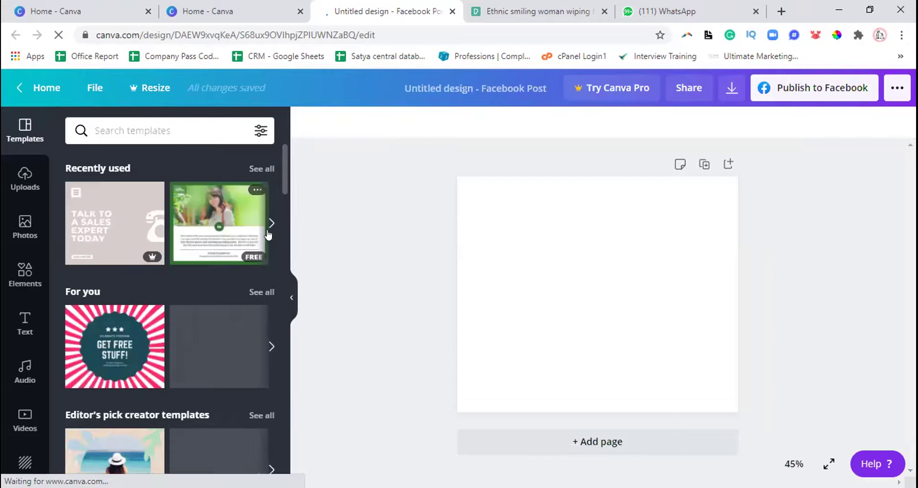
click(271, 223)
click(233, 221)
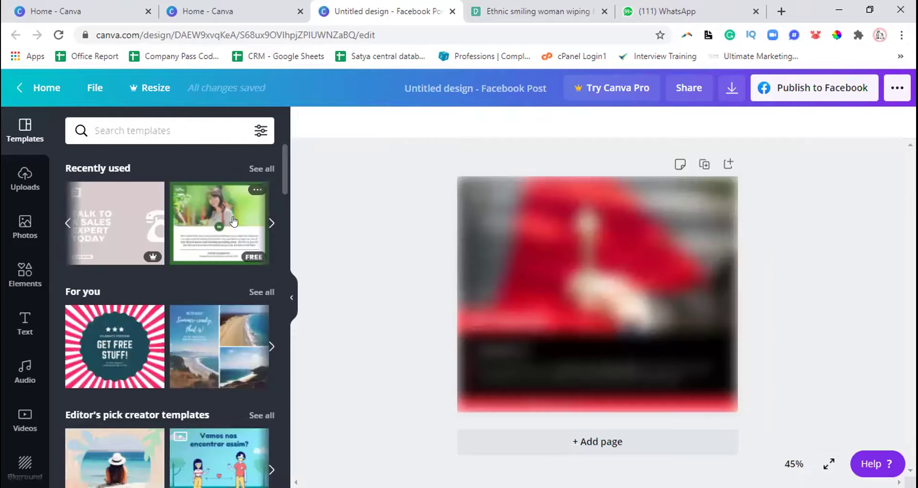